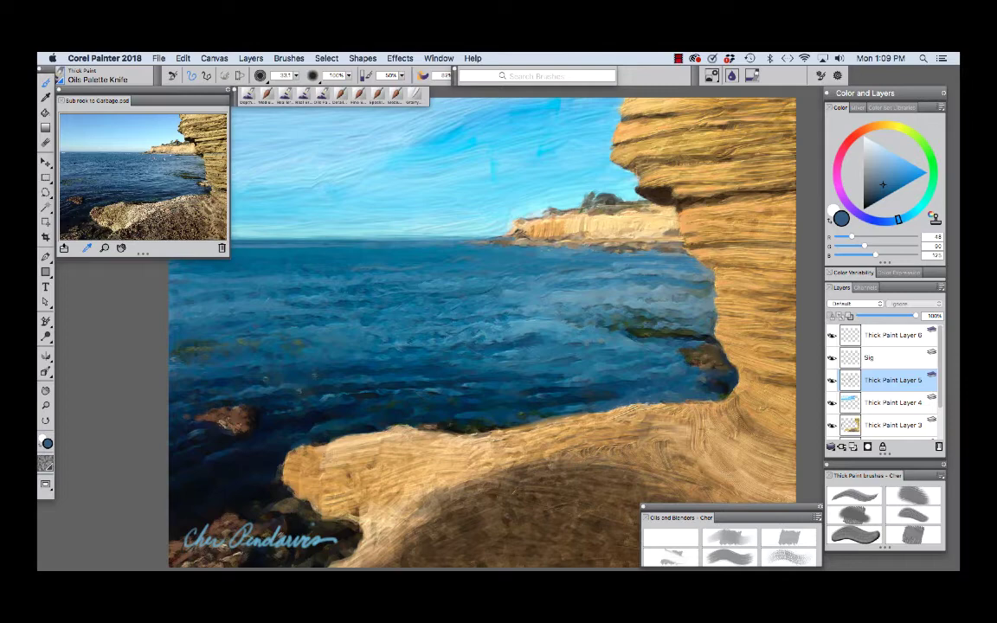
Step: Make a Custom 6 palette holding the current brush and move it off the layers list
left_click(50, 76)
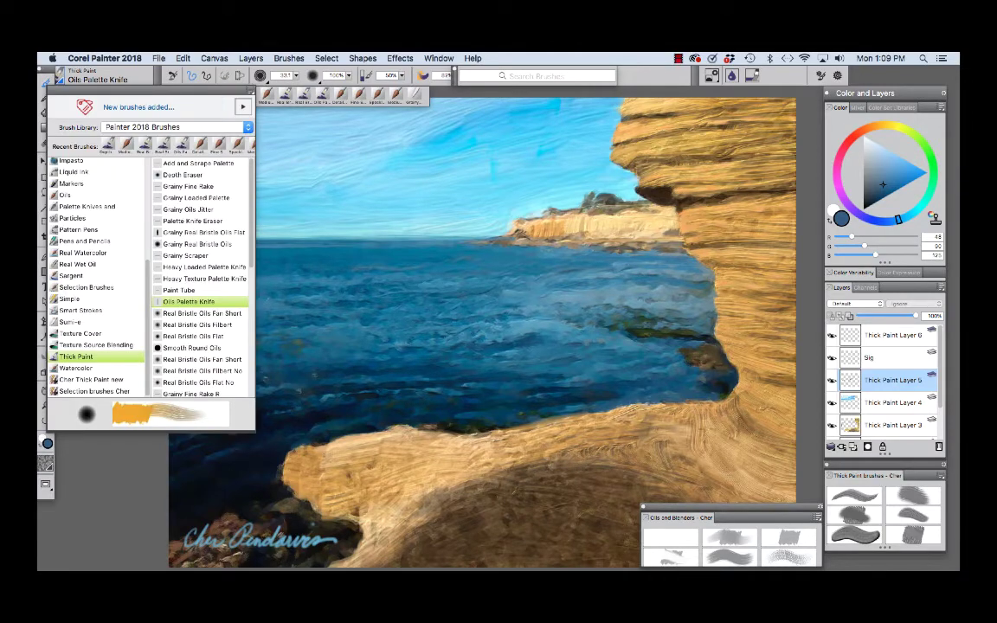
key("Escape")
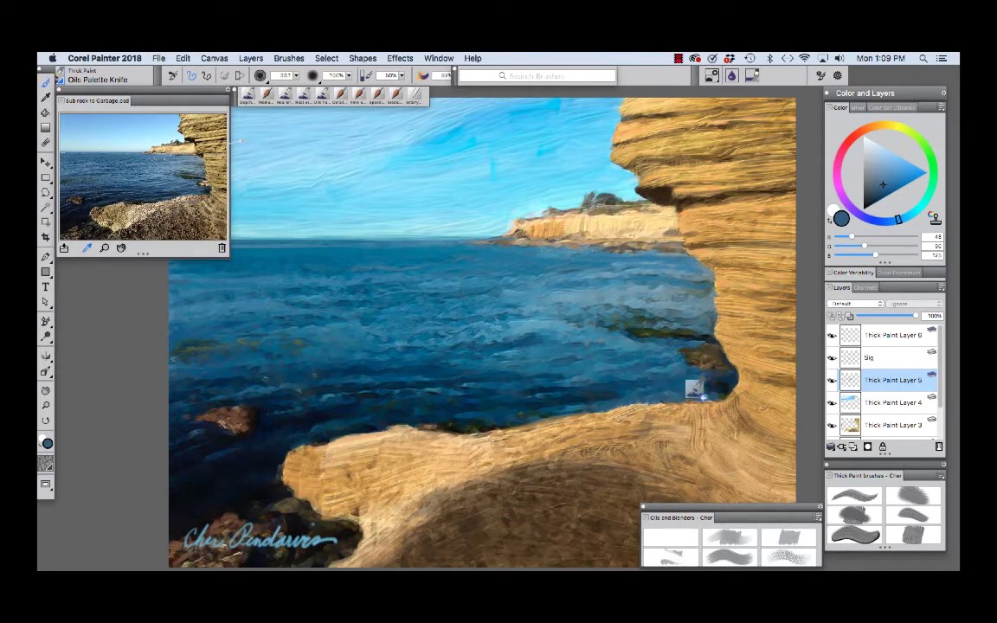
mouse_move(818, 467)
left_mouse_down()
mouse_move(759, 444)
mouse_move(779, 457)
mouse_move(775, 439)
left_mouse_up()
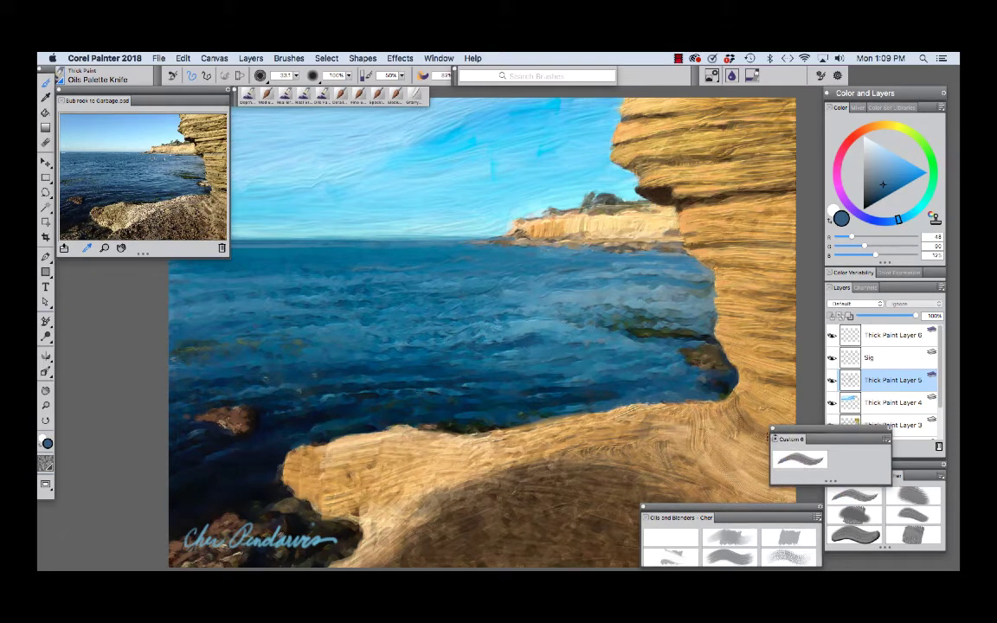
left_click_drag(775, 440, 705, 413)
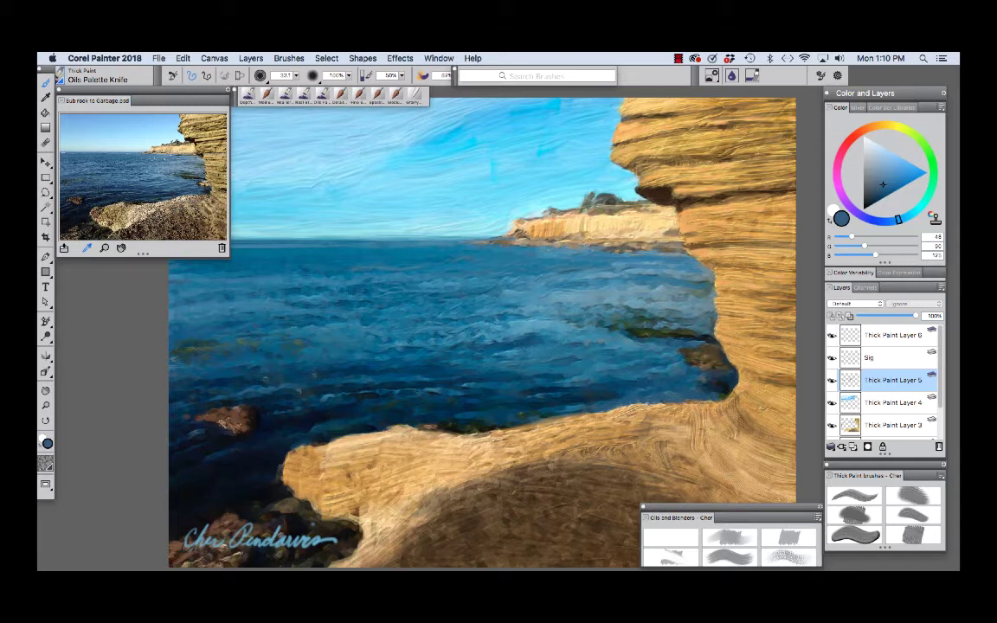
Step: Select Thick Paint Layer 6 and sample tan and dark brown cliff colours, ending on light tan
left_click(891, 335)
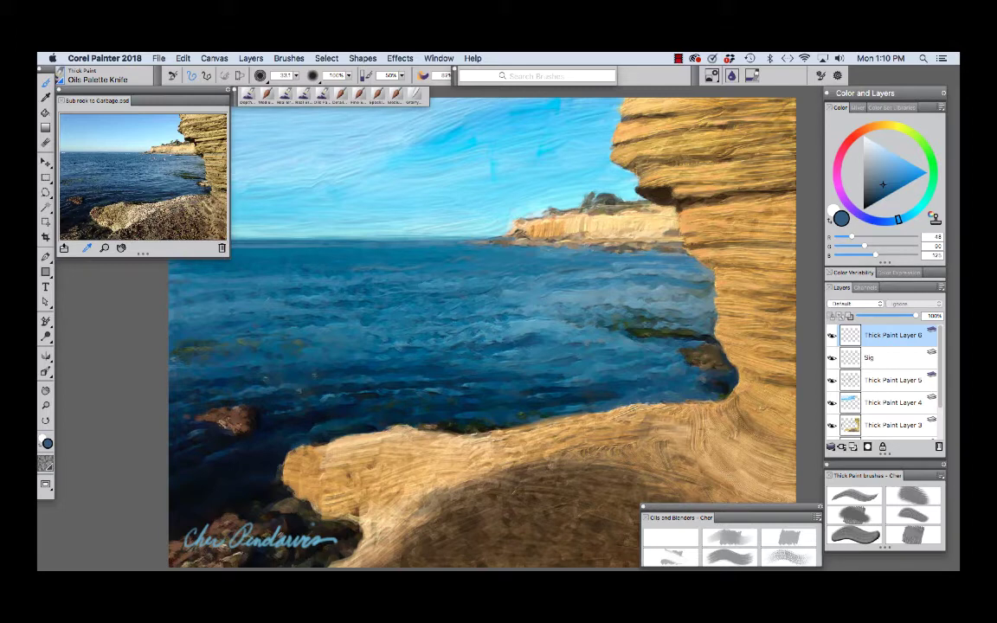
left_click(697, 205, "alt")
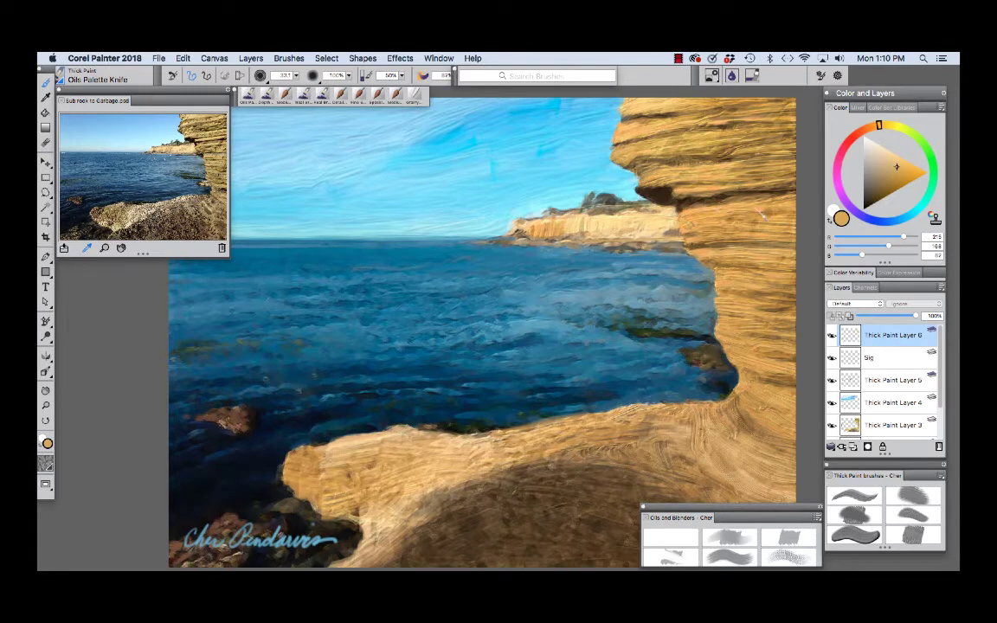
left_click(753, 196, "alt")
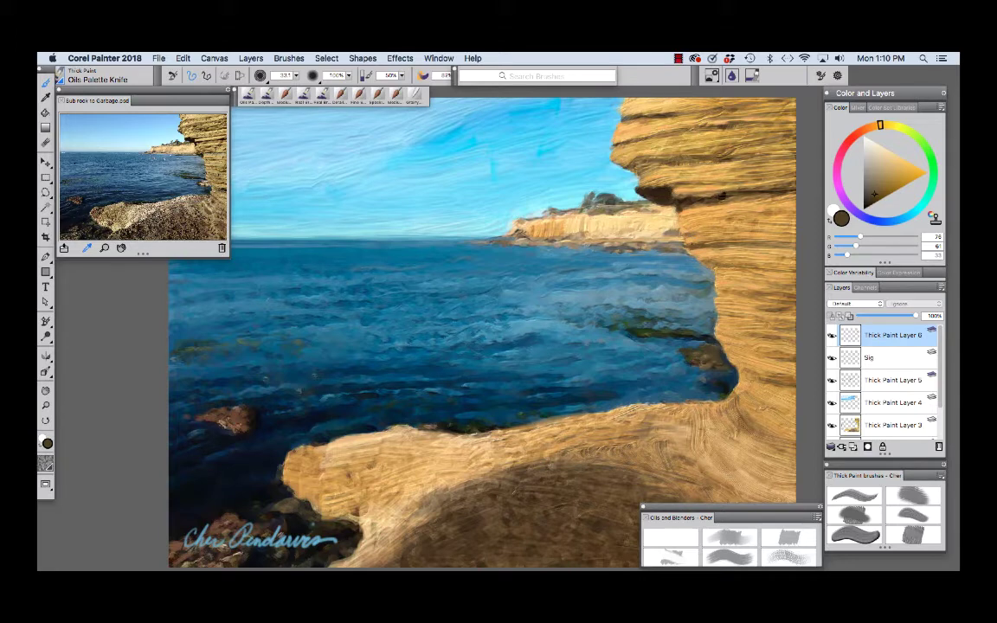
left_click(721, 195, "alt")
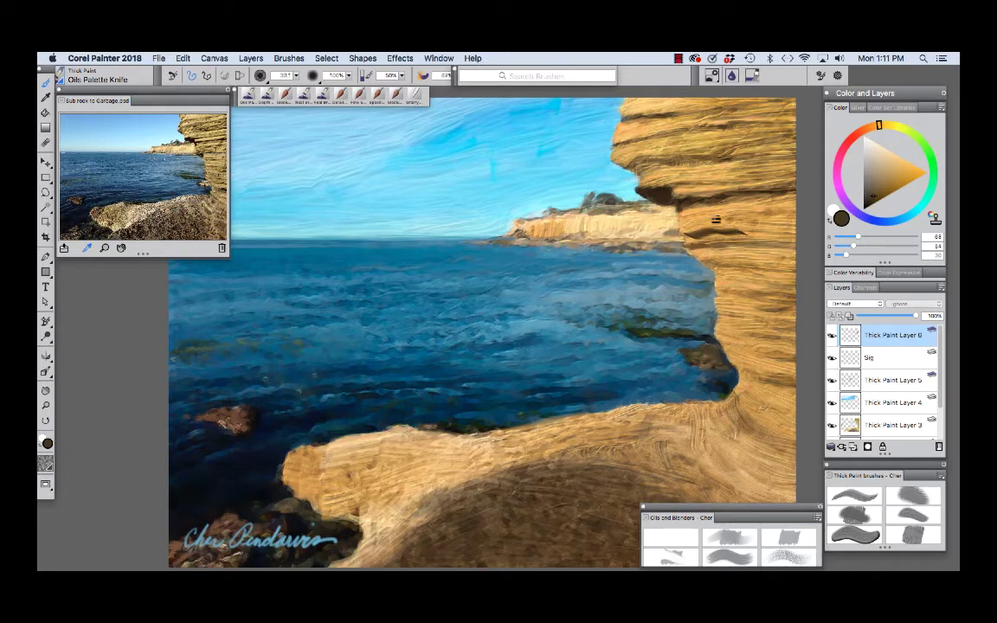
left_click(717, 220, "alt")
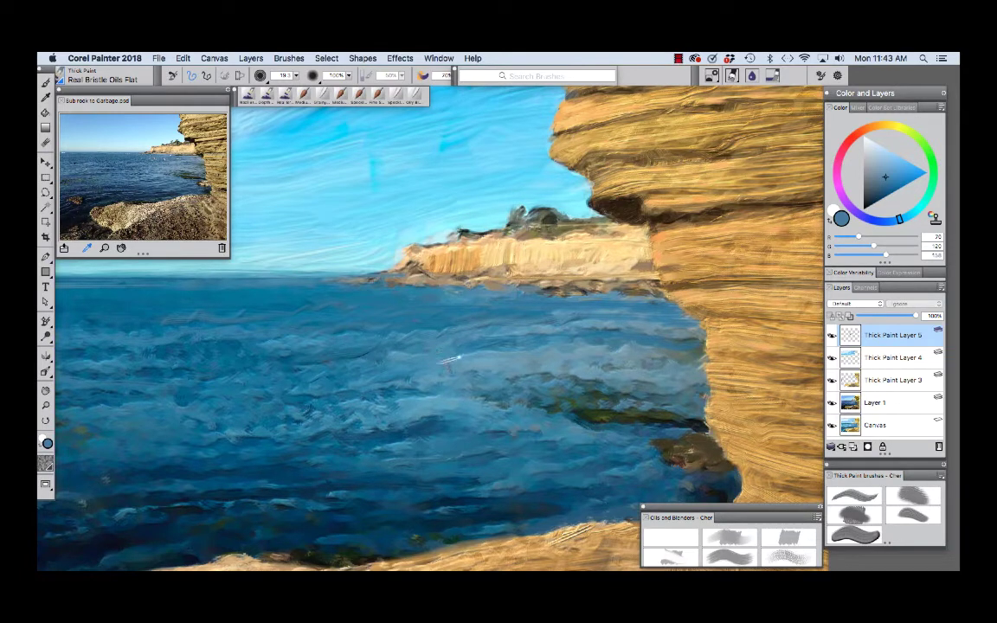
Step: Sample a blue from the ocean, then a darker blue from the water
left_click(427, 353, "alt")
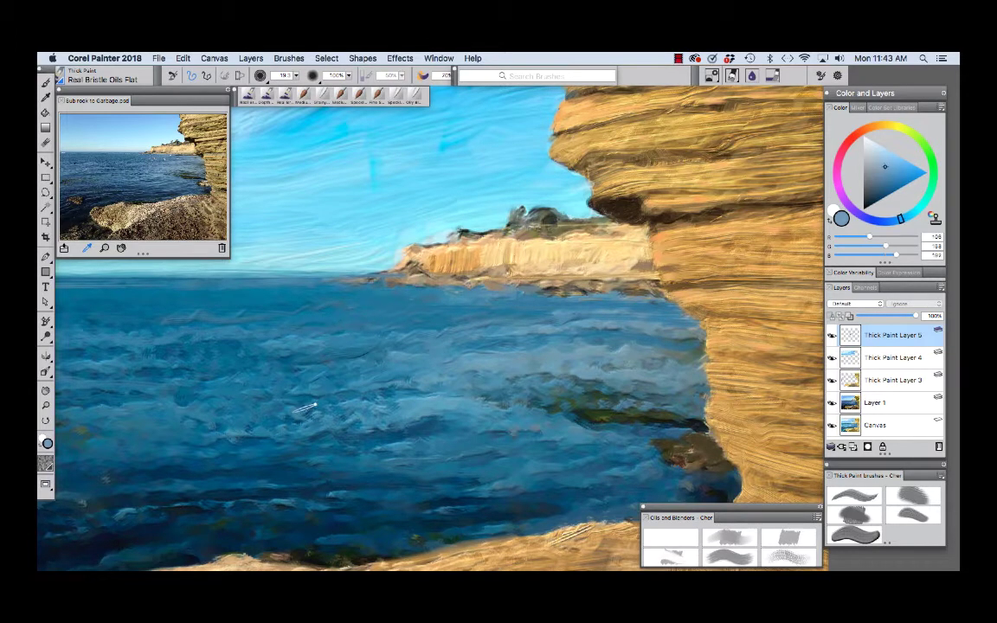
left_click(229, 409, "alt")
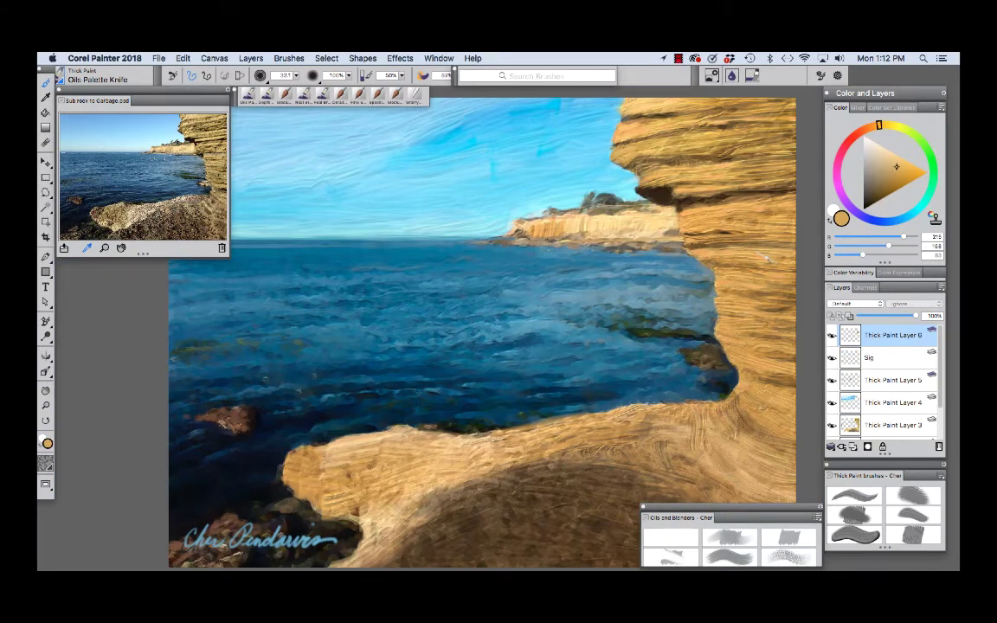
Step: Convert Thick Paint Layer 5 to a default layer
left_click(874, 357)
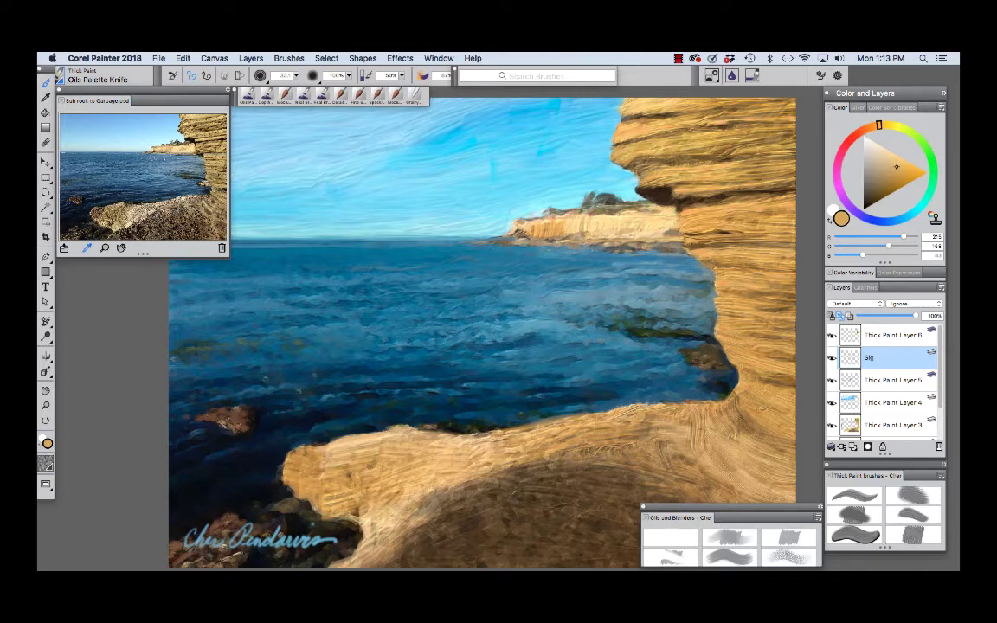
left_click(893, 380)
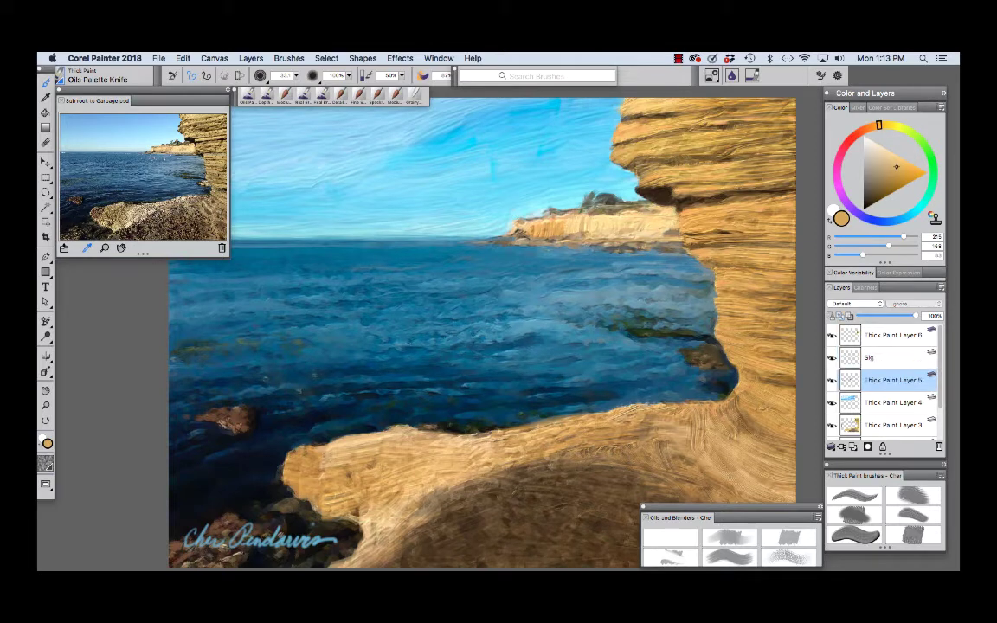
left_click(940, 287)
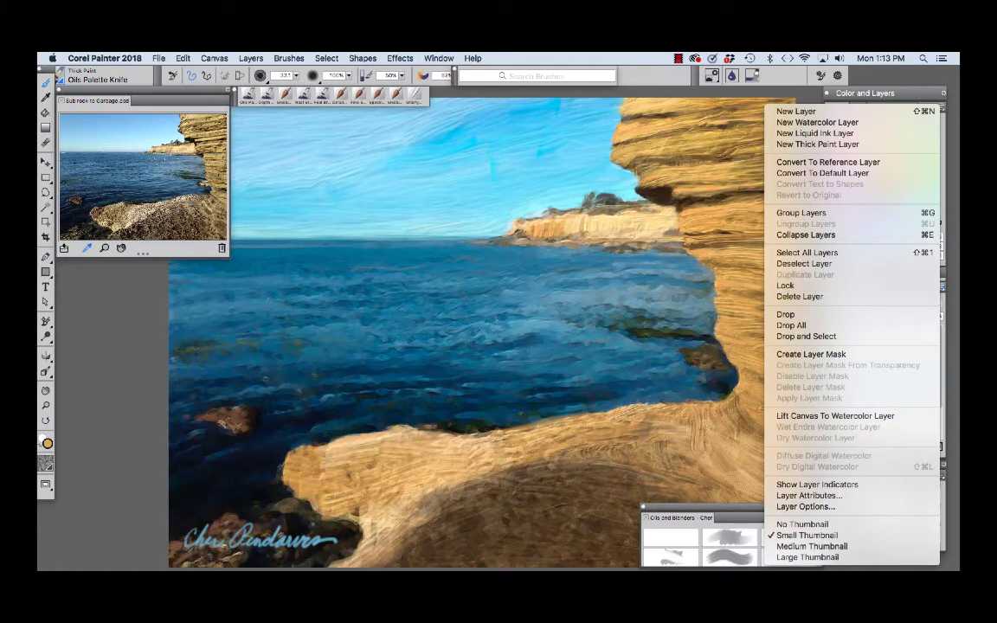
left_click(822, 172)
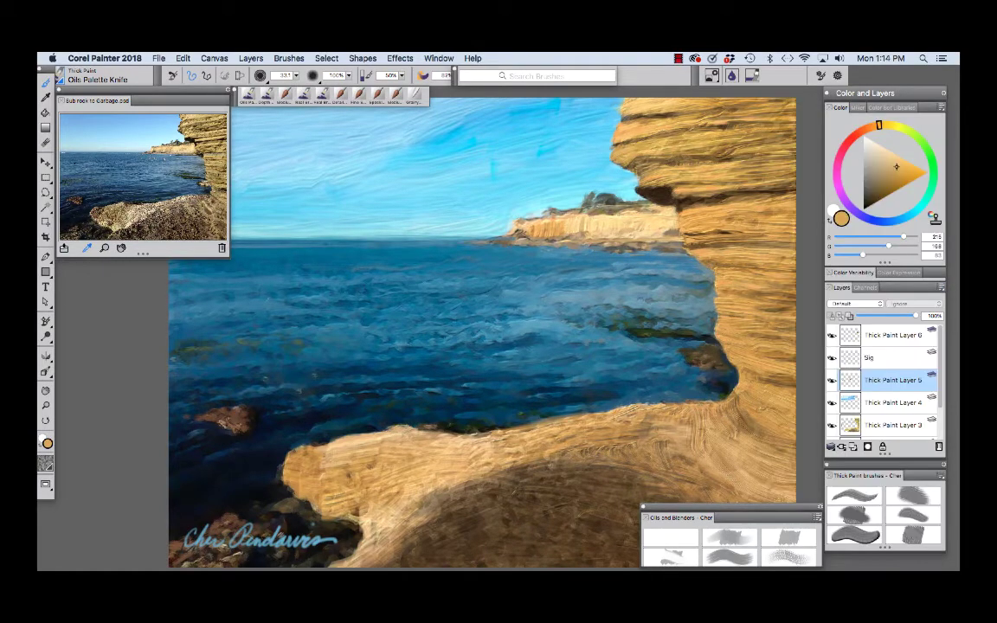
Step: Add Thick Paint Layer 4 to the selection and dismiss the grouping options without collapsing
left_click(893, 402, "shift")
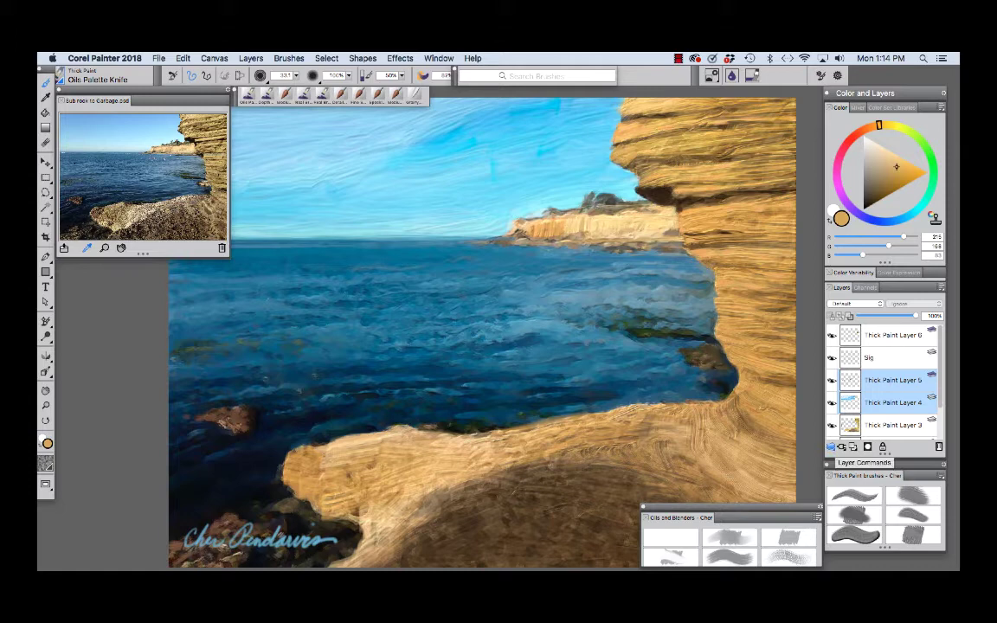
left_click(841, 446)
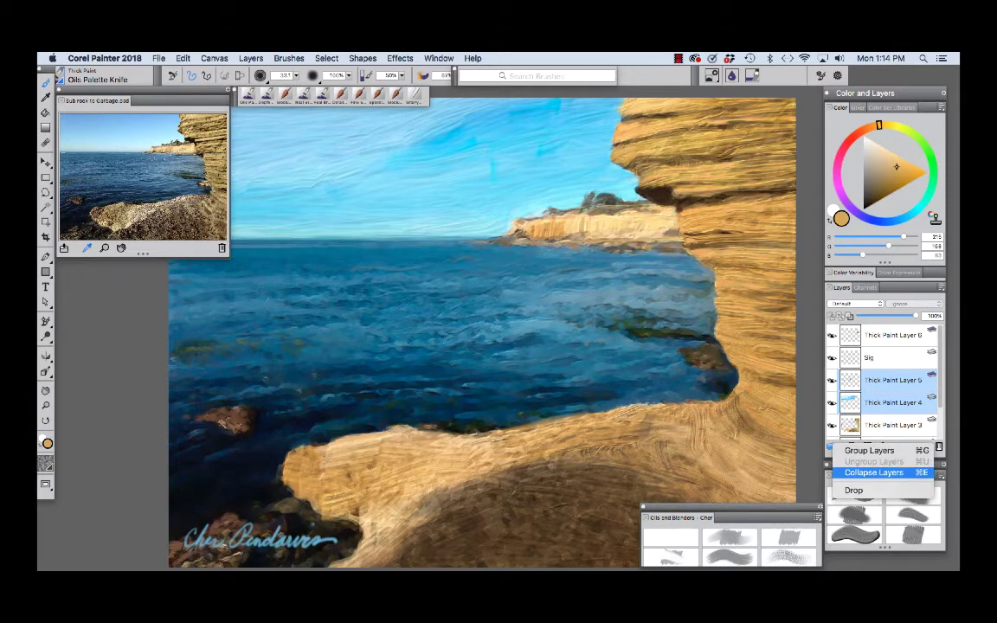
left_click(809, 444)
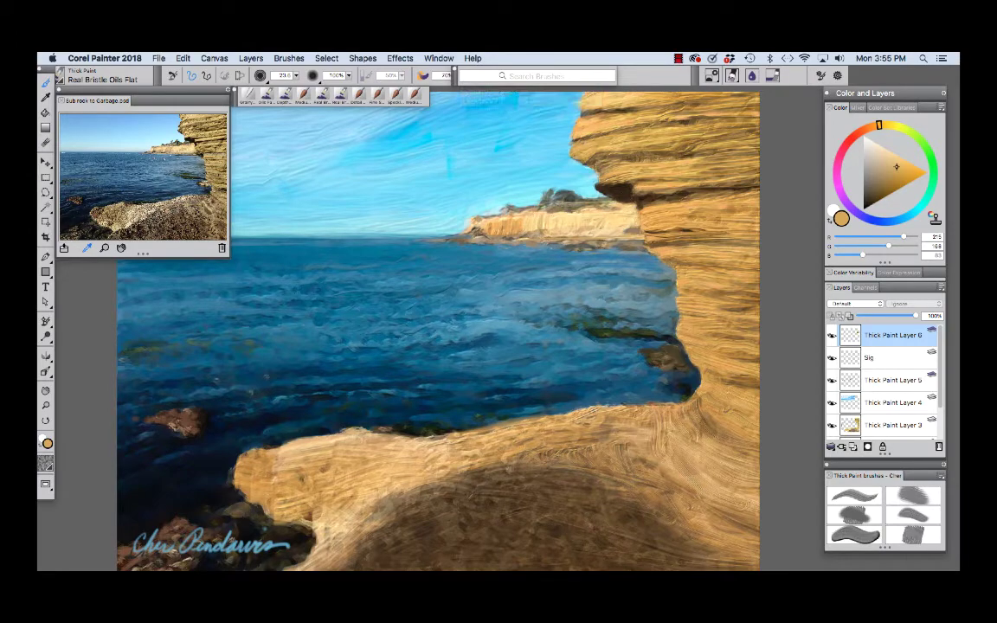
Step: Close the Navigator preview panel from the Window menu and scroll the canvas view
left_click(438, 58)
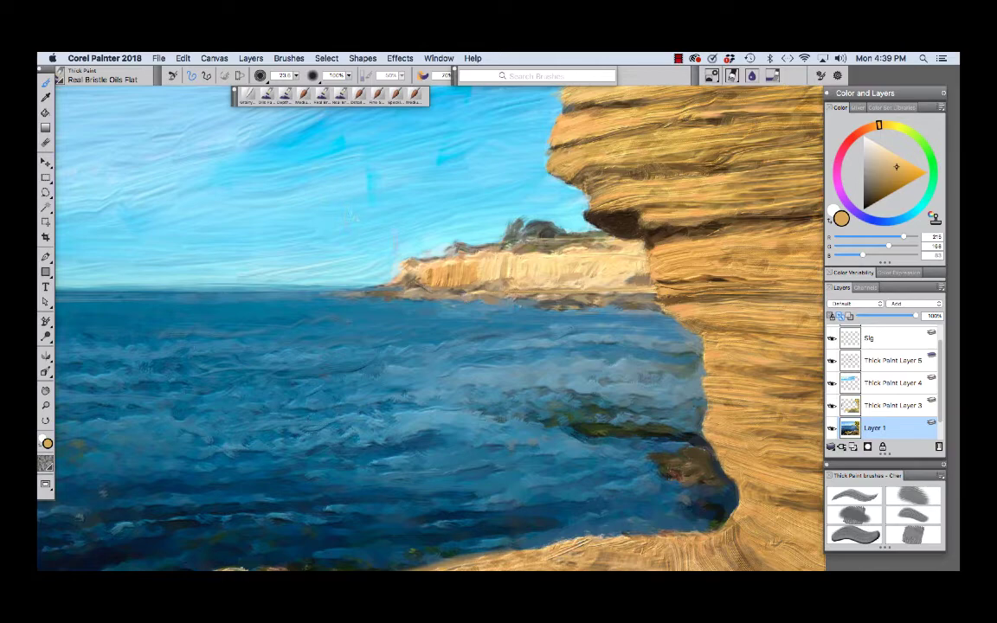
scroll(390, 245, "down", 5)
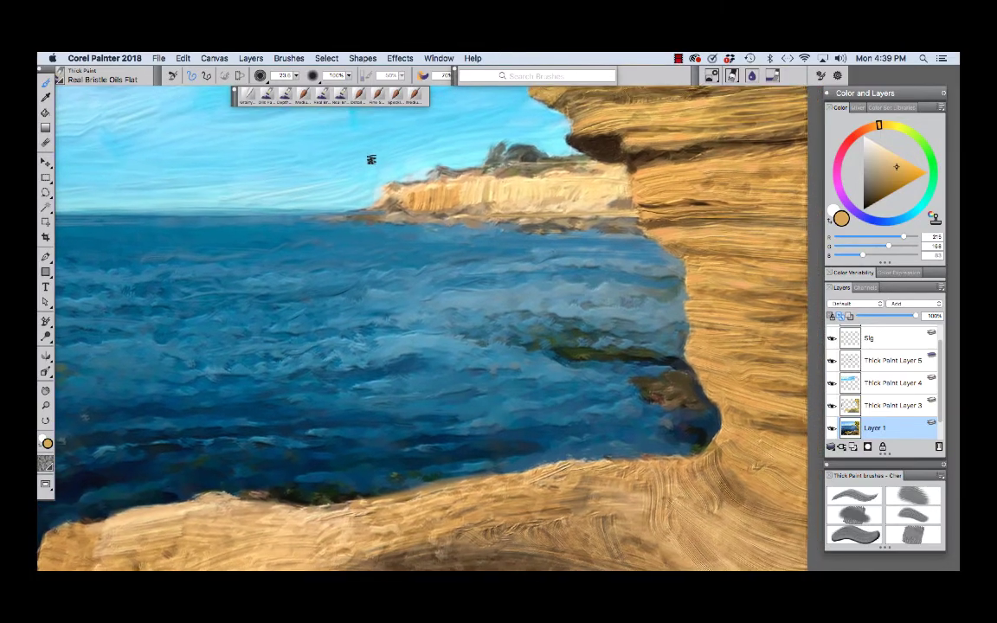
scroll(317, 330, "down", 4)
scroll(317, 331, "left", 4)
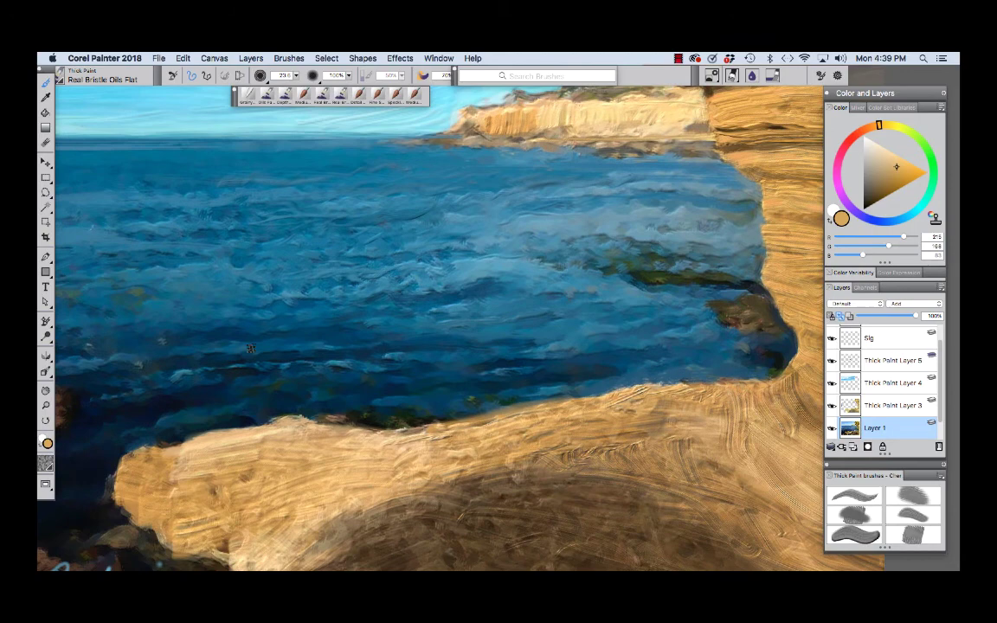
scroll(272, 344, "down", 4)
scroll(272, 344, "left", 5)
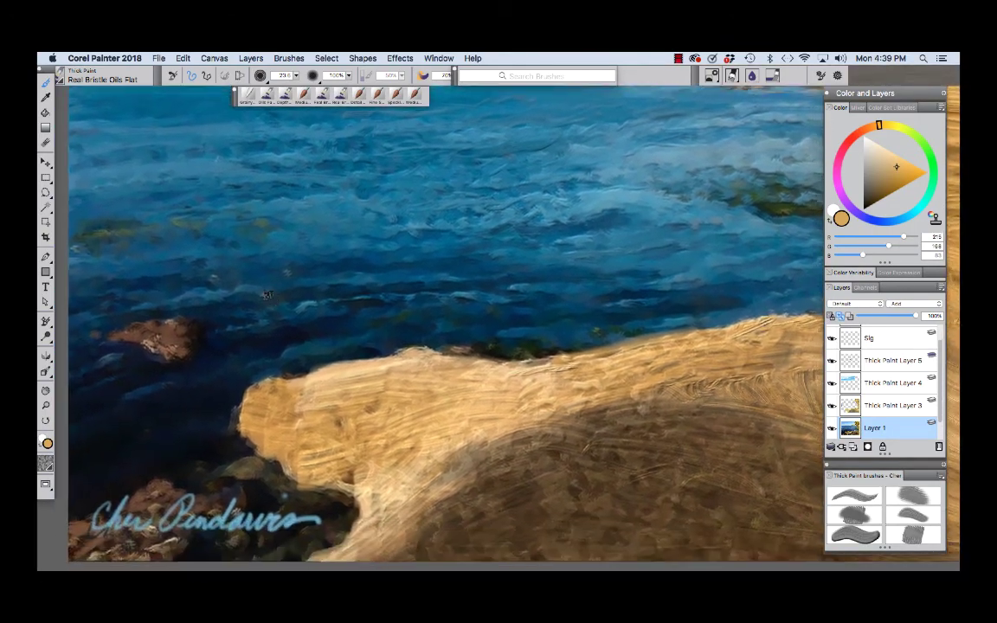
scroll(265, 286, "up", 4)
scroll(285, 287, "down", 4)
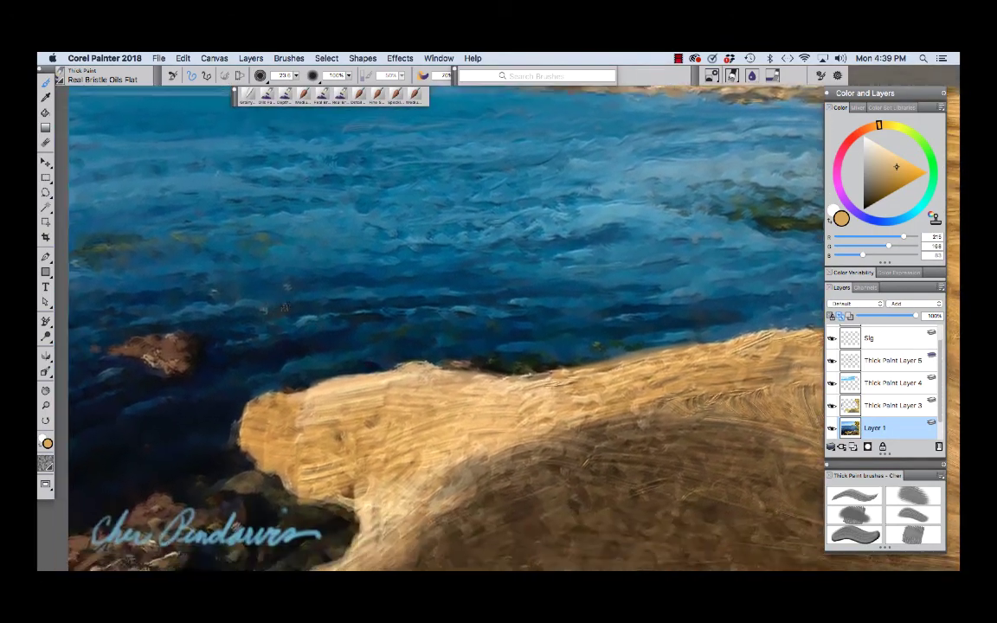
scroll(301, 289, "left", 1)
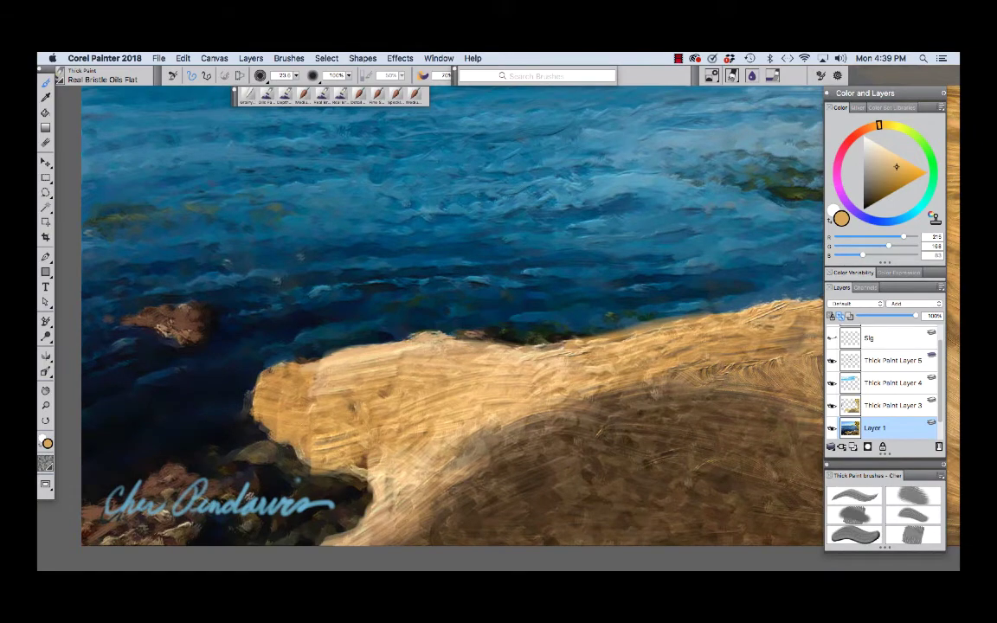
Step: Hide the Sig layer and pan to show the sky and right-hand cliff
left_click(831, 337)
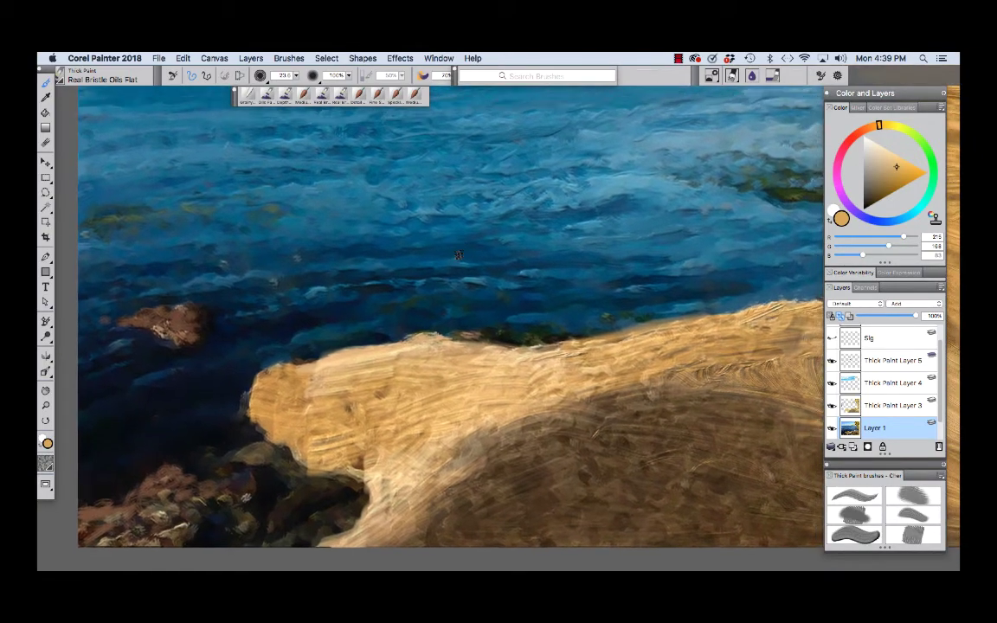
left_click_drag(465, 246, 438, 353)
mouse_move(444, 218)
left_mouse_down()
mouse_move(447, 336)
mouse_move(456, 340)
left_mouse_up()
left_click_drag(583, 334, 397, 318)
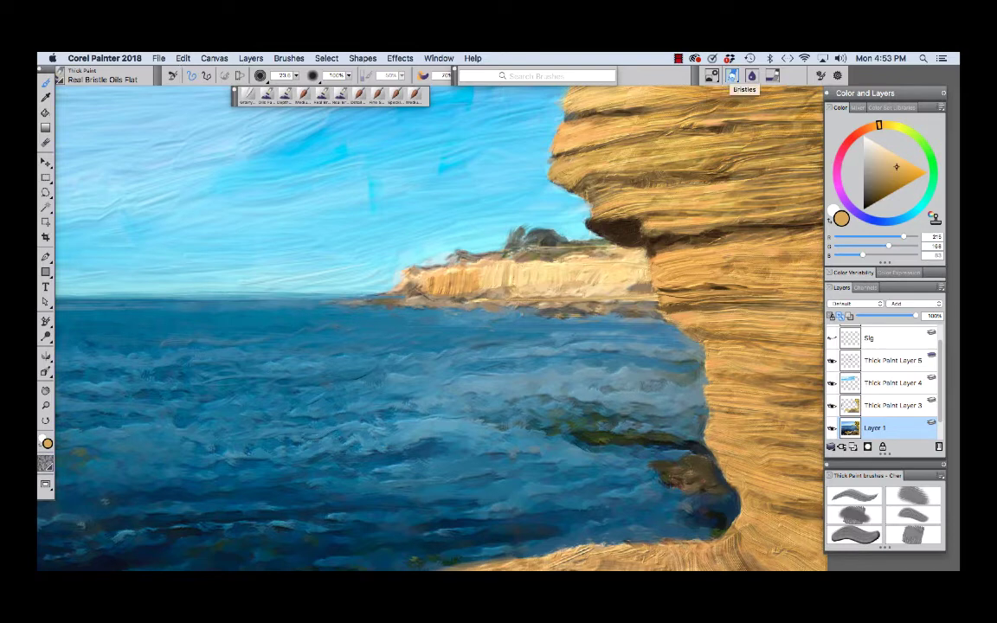
Step: Open the RealBristle, Thick Paint media, Thick Paint brush and General Brush Controls panels
left_click(731, 76)
left_click(837, 161)
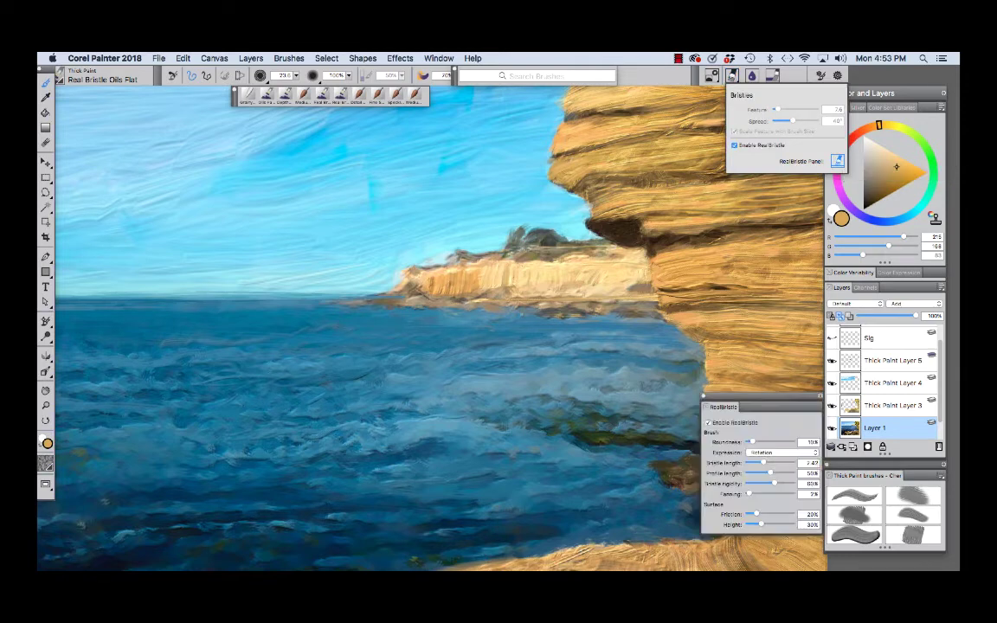
left_click(751, 75)
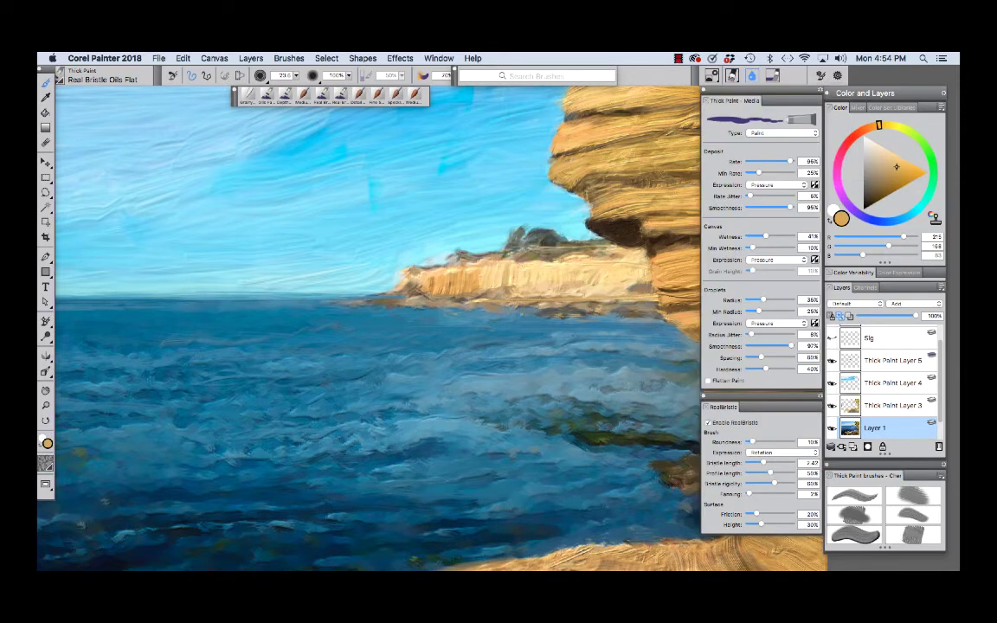
left_click(773, 75)
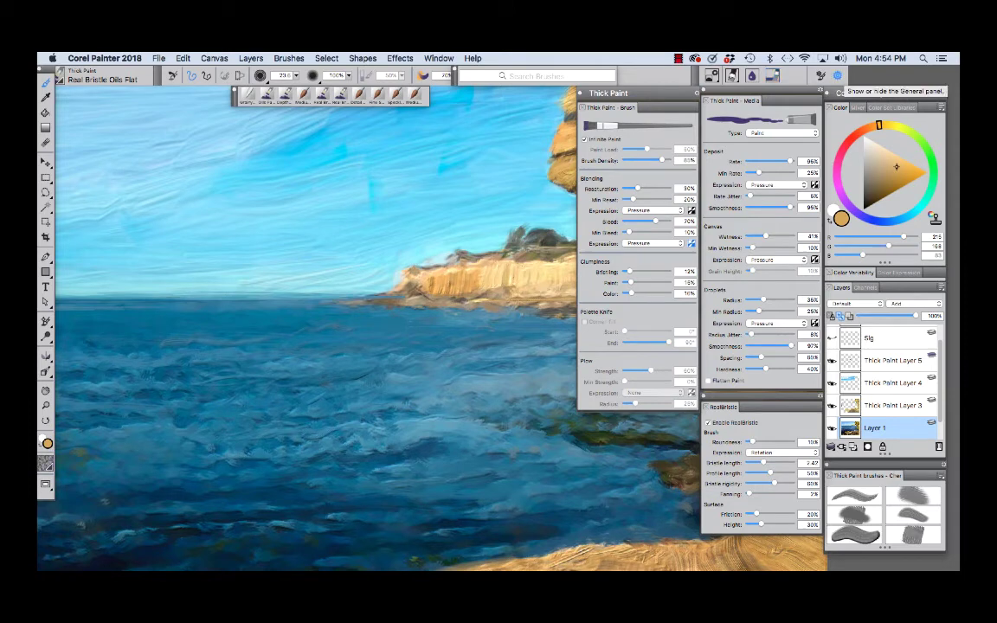
left_click(837, 75)
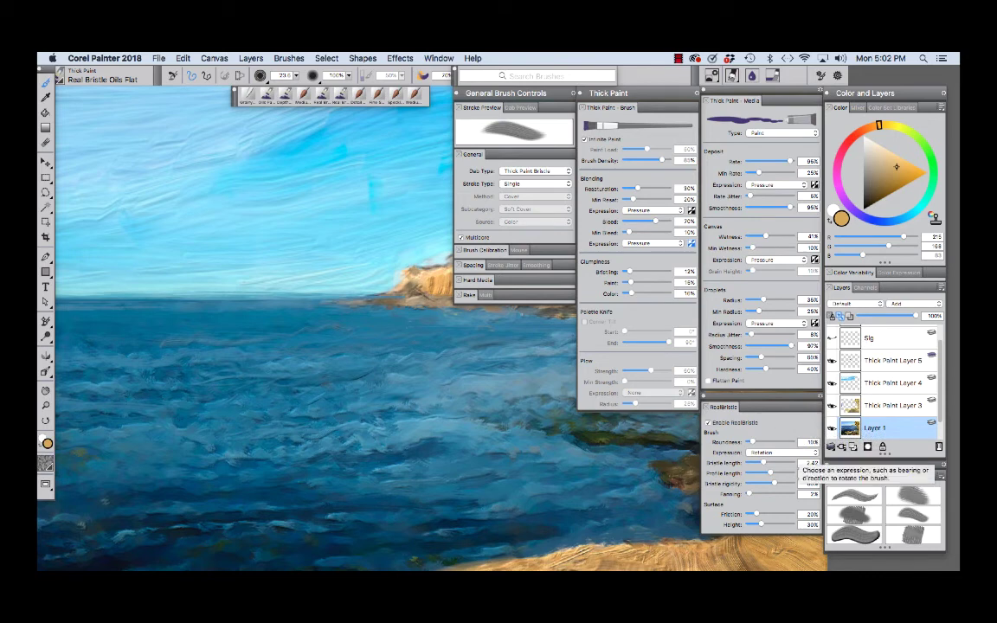
Step: Leave the RealBristle Expression dropdown set to Rotation
left_click(771, 452)
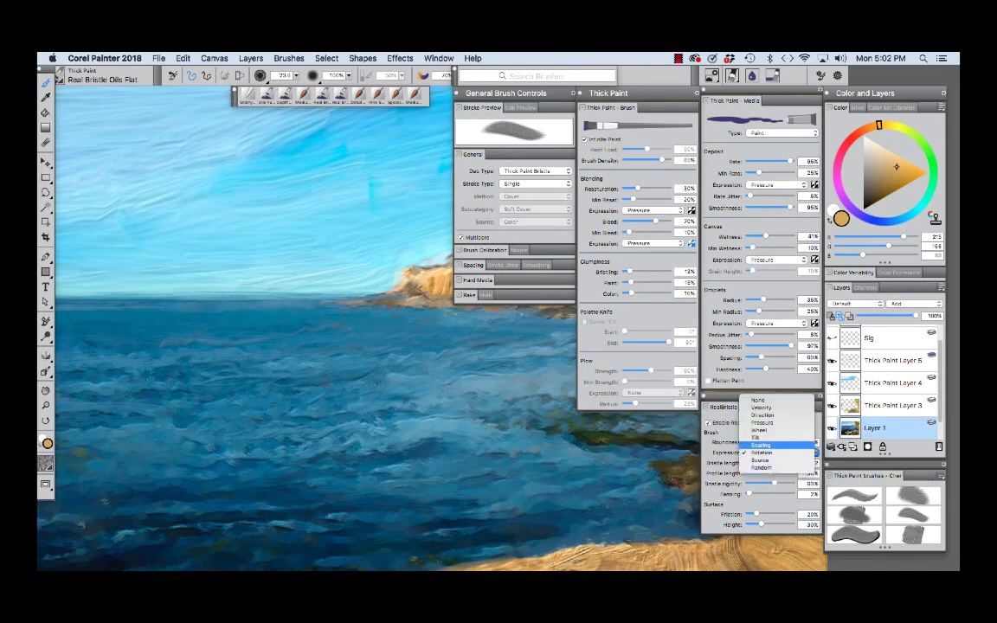
left_click(771, 452)
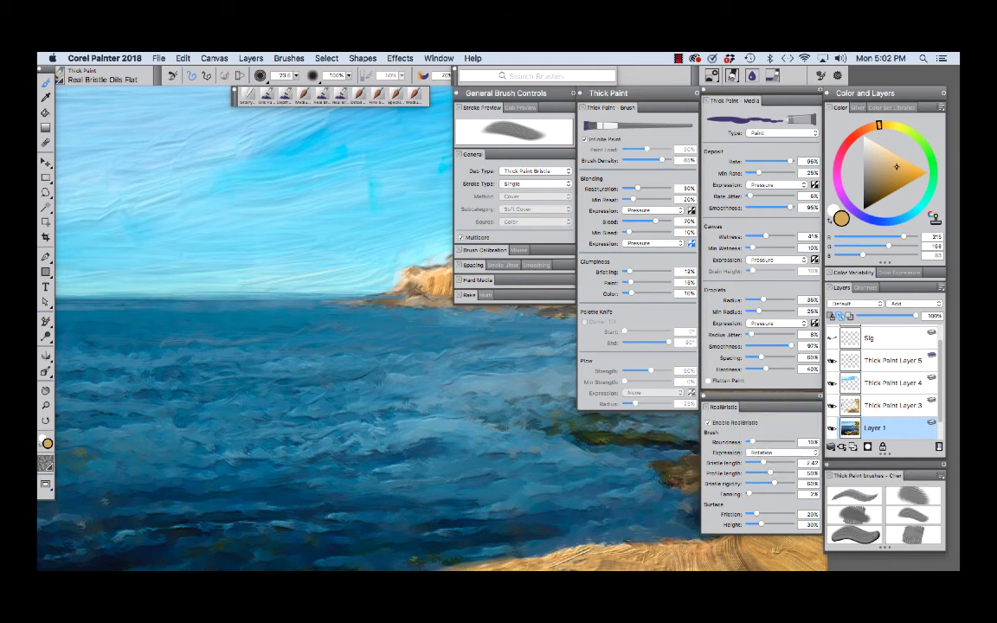